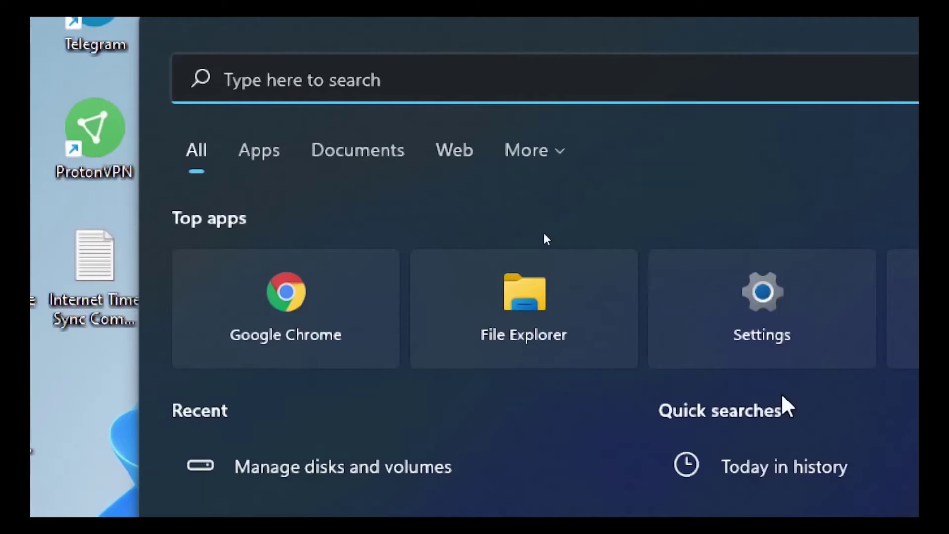
Launch the On-Screen Keyboard from a search for 'on screen' and move it up off the taskbar
text(on sc)
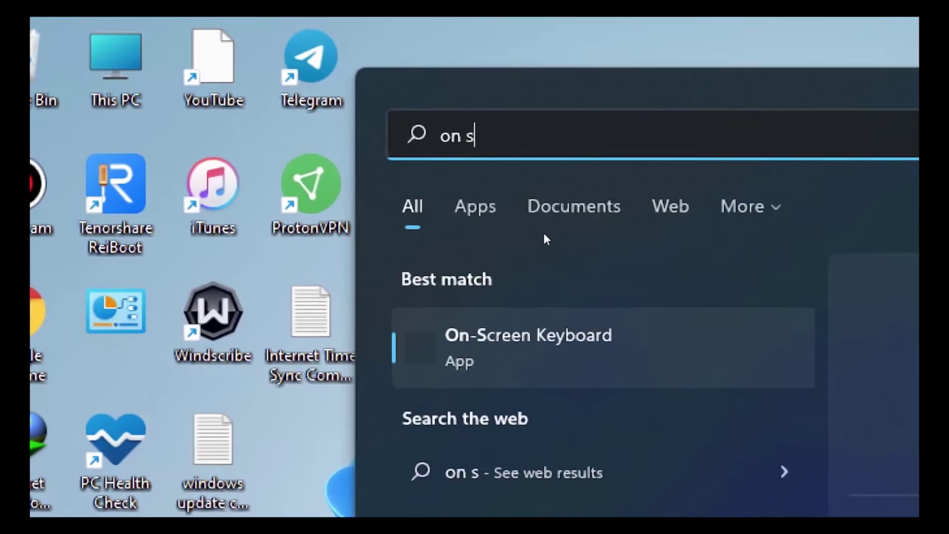
text(reen)
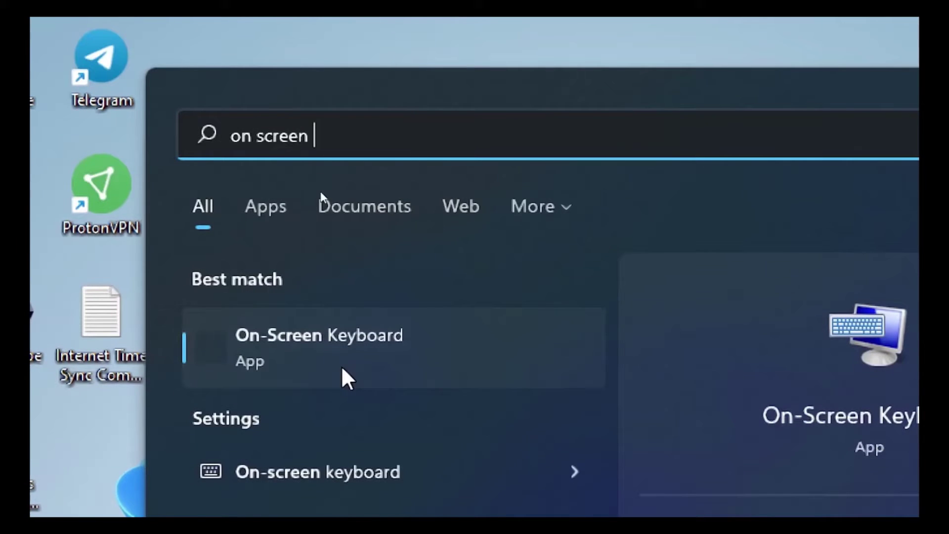
click(343, 371)
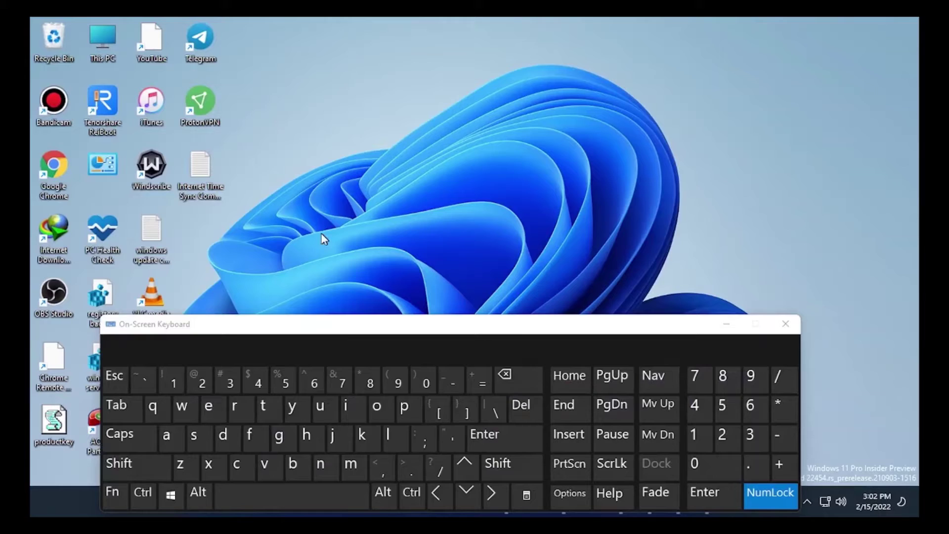
drag(349, 325, 409, 87)
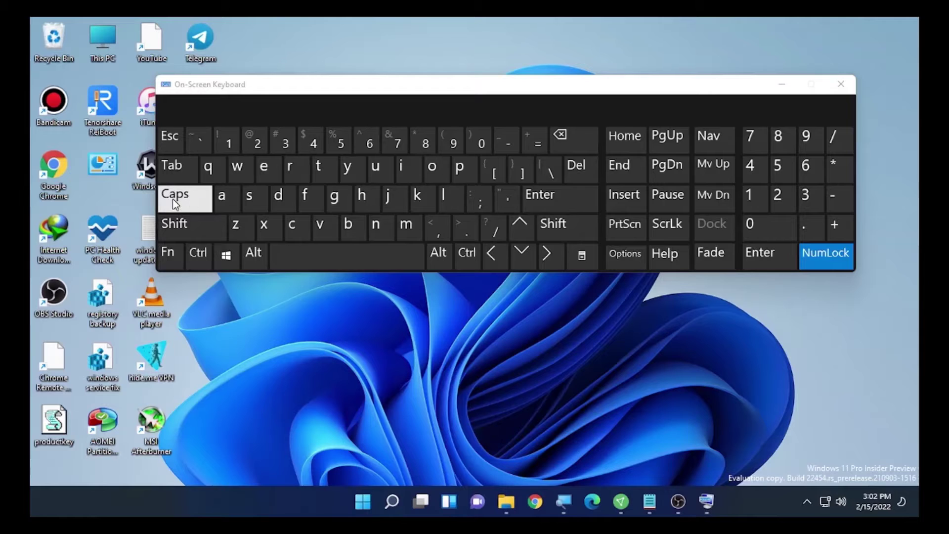
Turn on Caps Lock on the On-Screen Keyboard and restore the Notepad window behind it
key(ctrl)
key(ctrl)
click(176, 205)
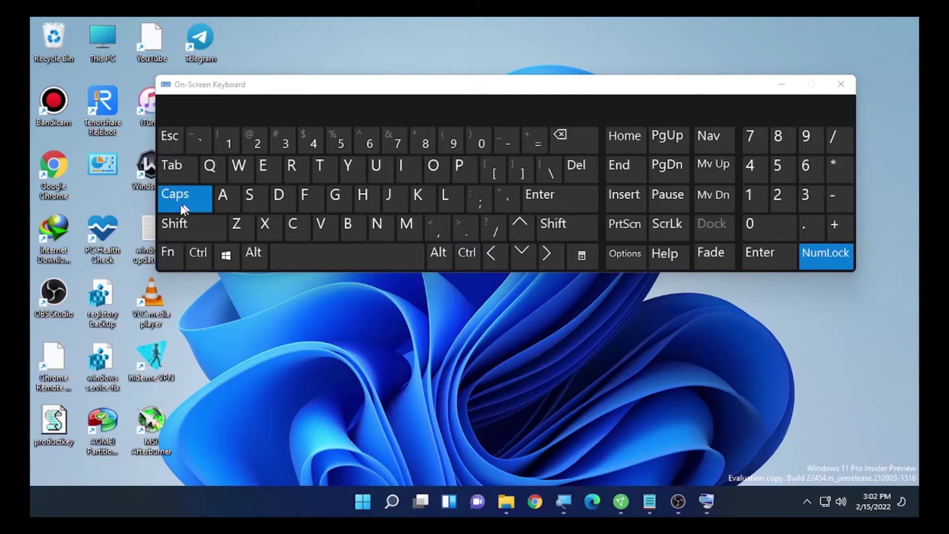
click(642, 502)
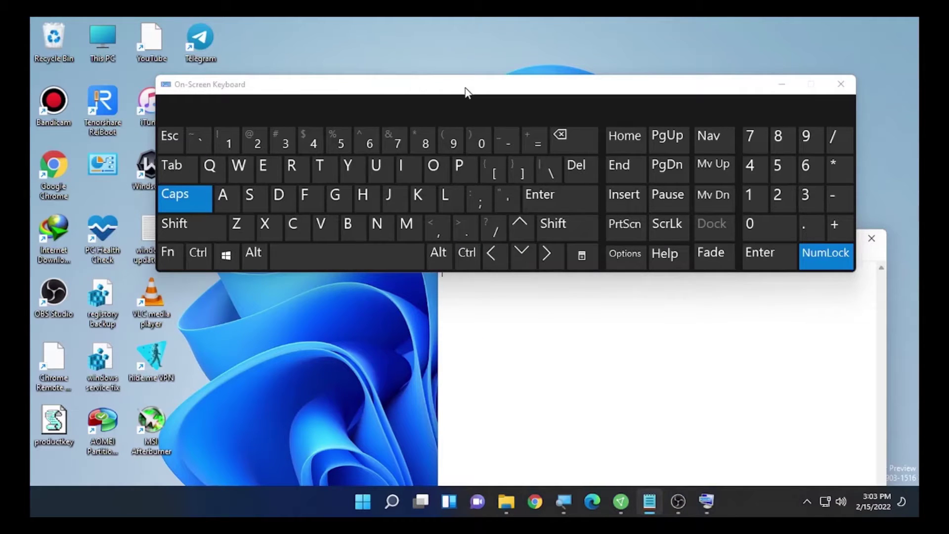
Type 'CHACHI TECH' in Notepad, then close the On-Screen Keyboard and Notepad without saving
drag(466, 85, 485, 30)
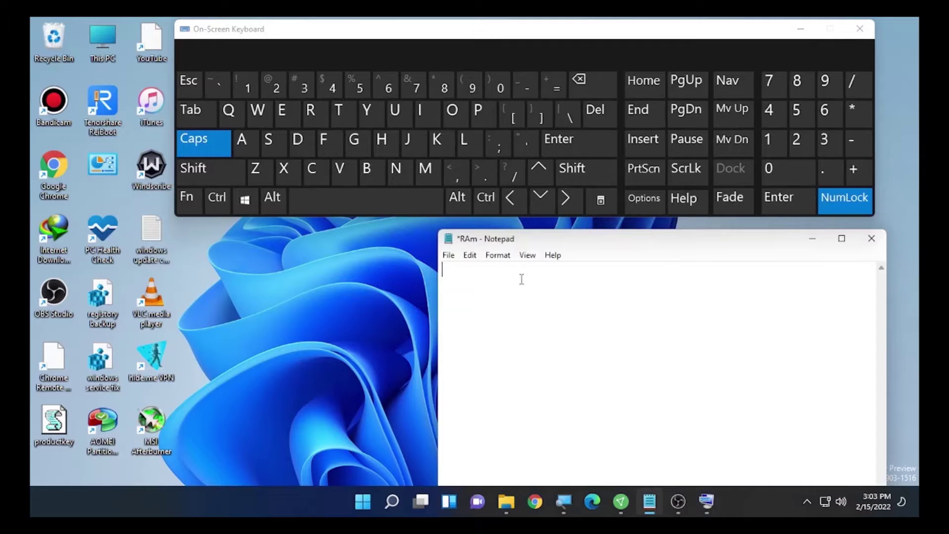
text(CHACHI TECH)
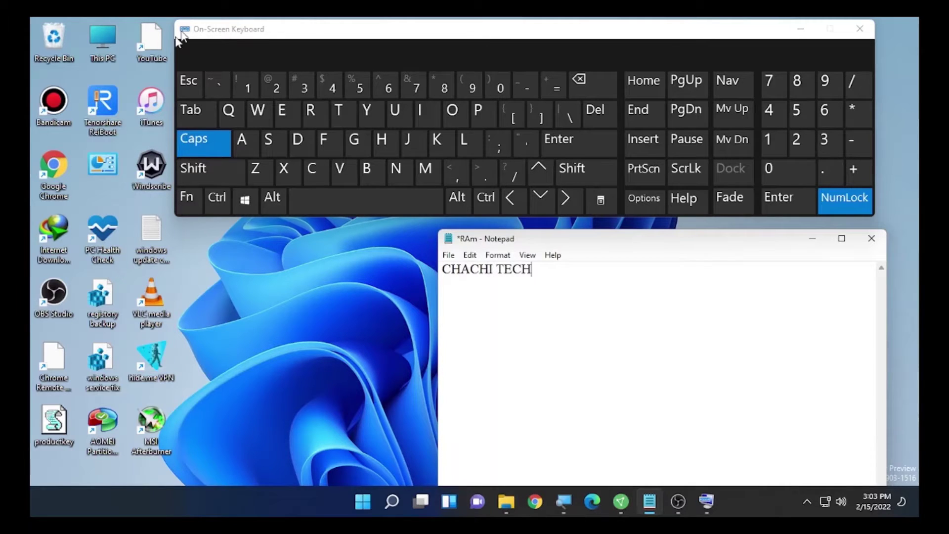
click(857, 31)
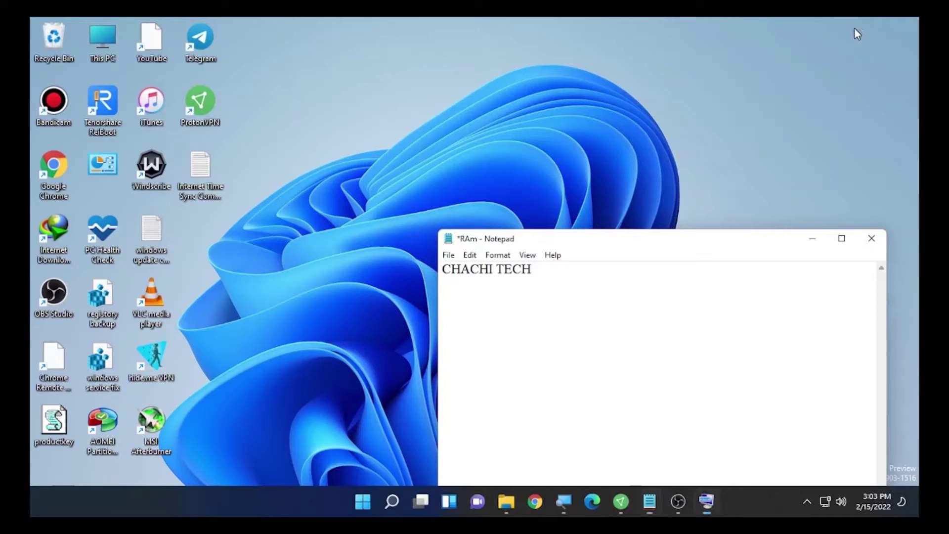
click(860, 240)
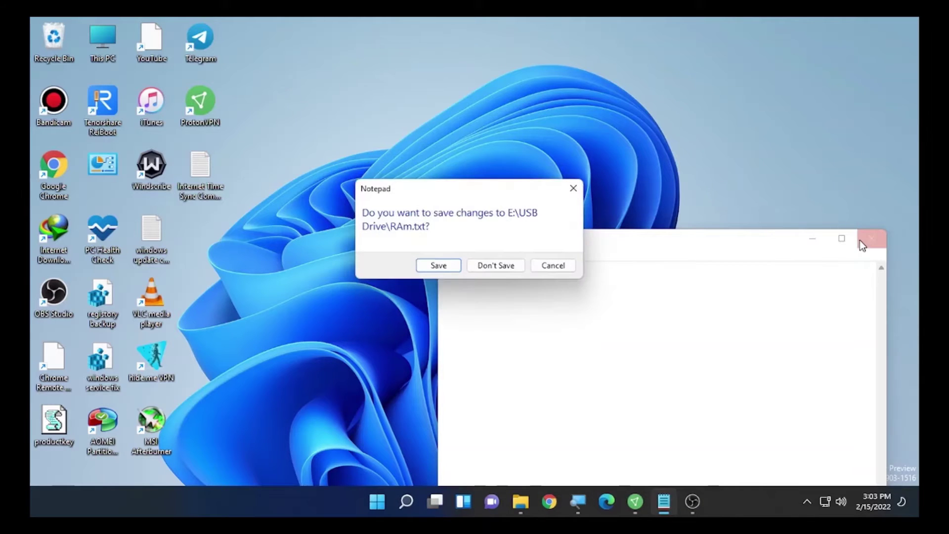
click(498, 264)
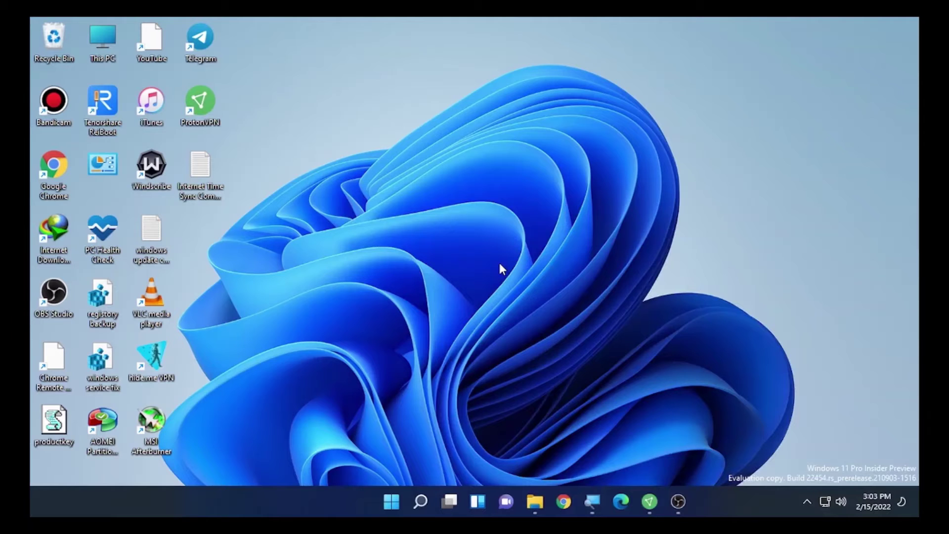
Search Windows for 'ADVANCED keyboard'
mouse_move(421, 503)
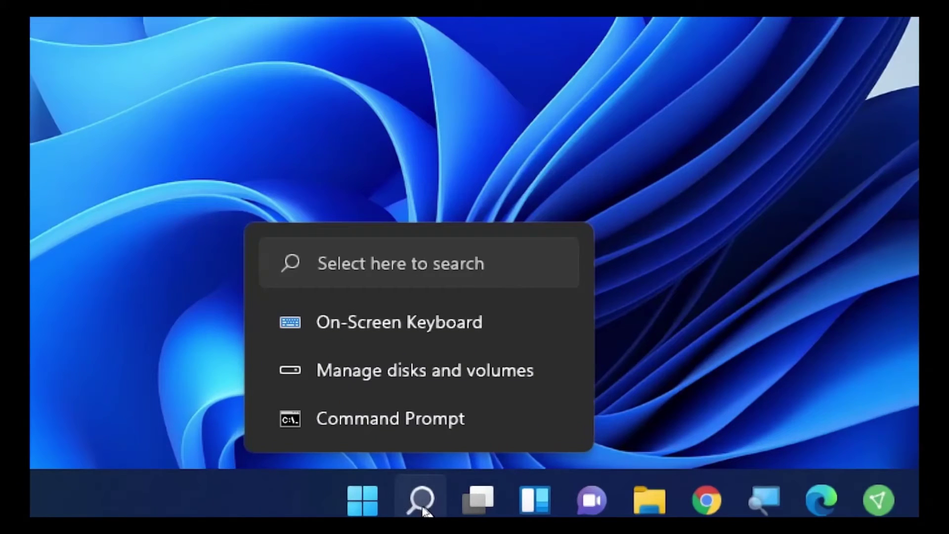
click(421, 500)
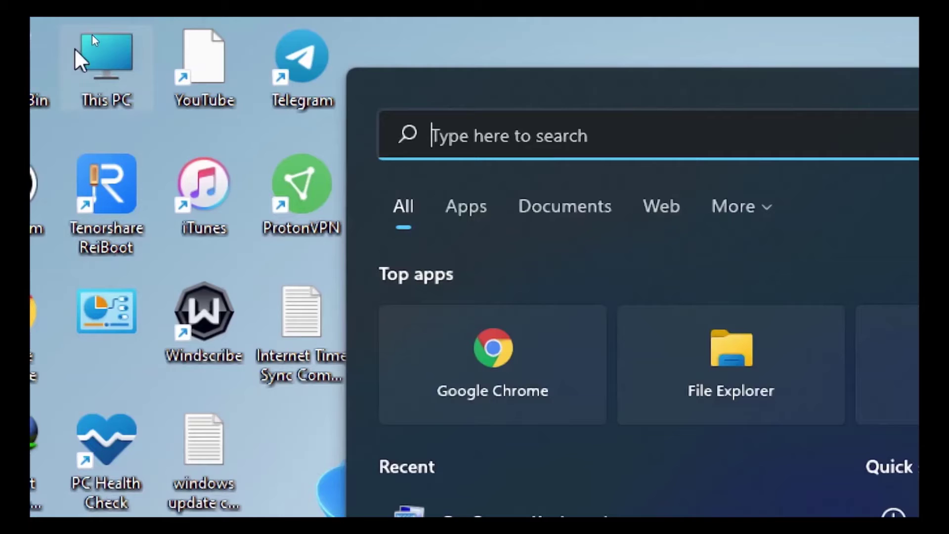
text(ADVANC)
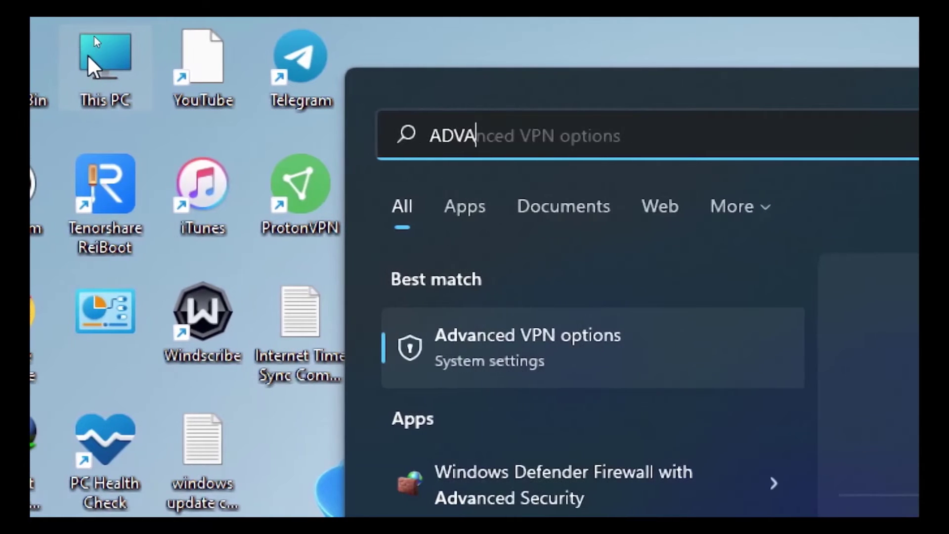
text(ED)
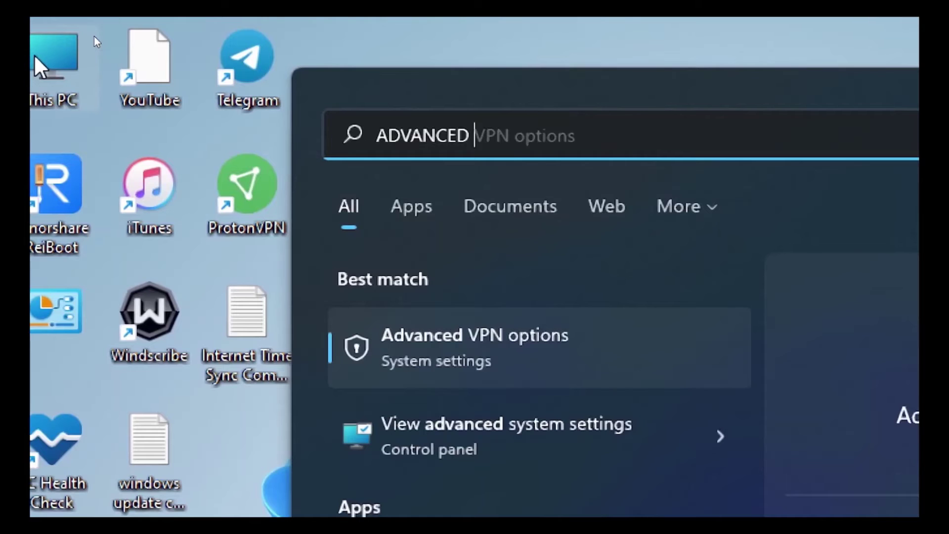
text( ke)
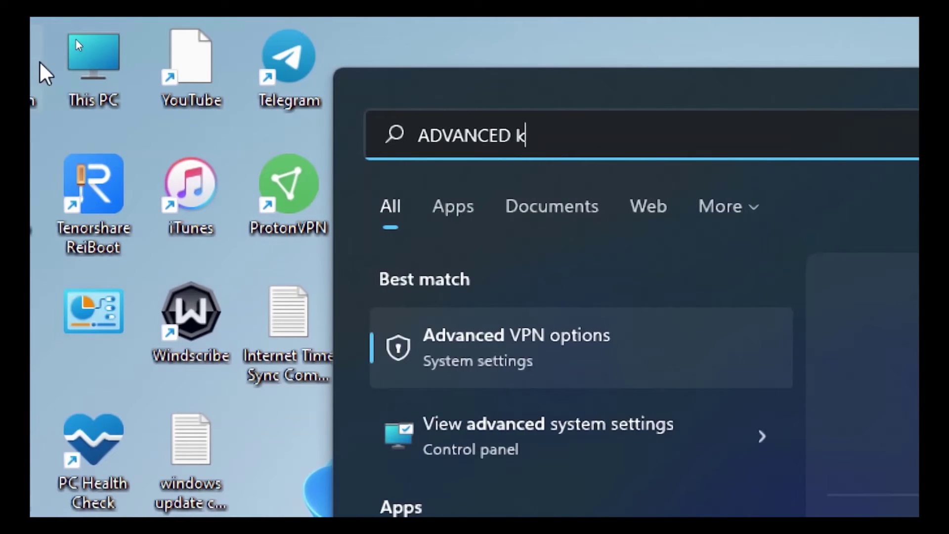
text(y)
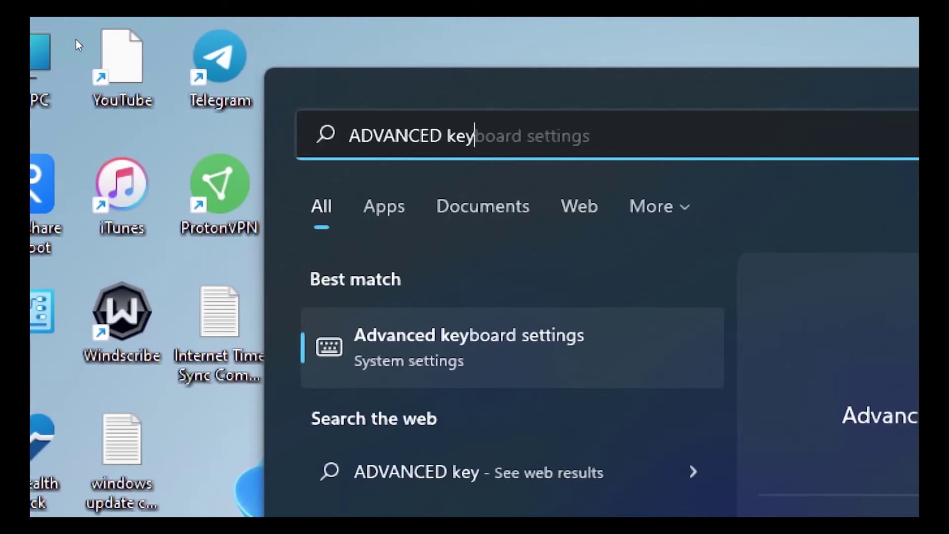
text(board)
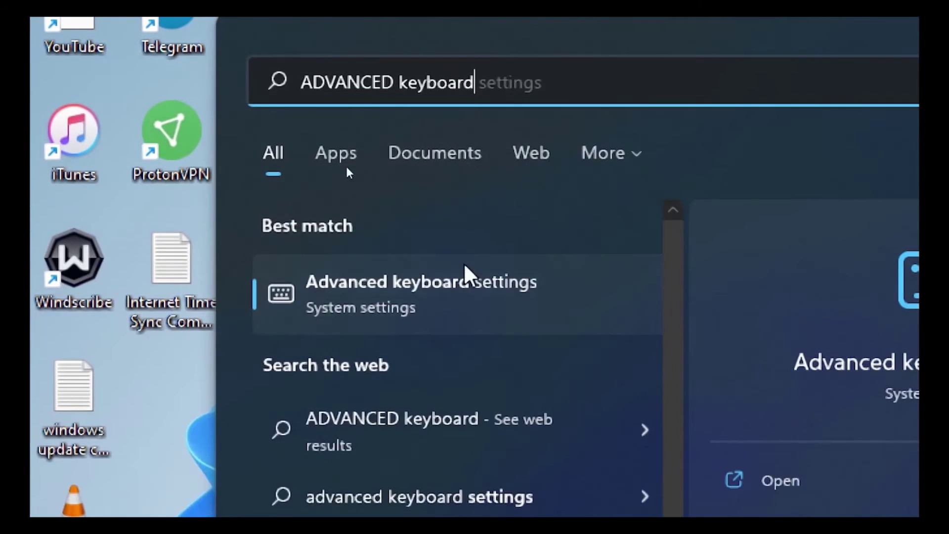
Go to the Advanced keyboard settings page and bring up its Language bar options
click(428, 359)
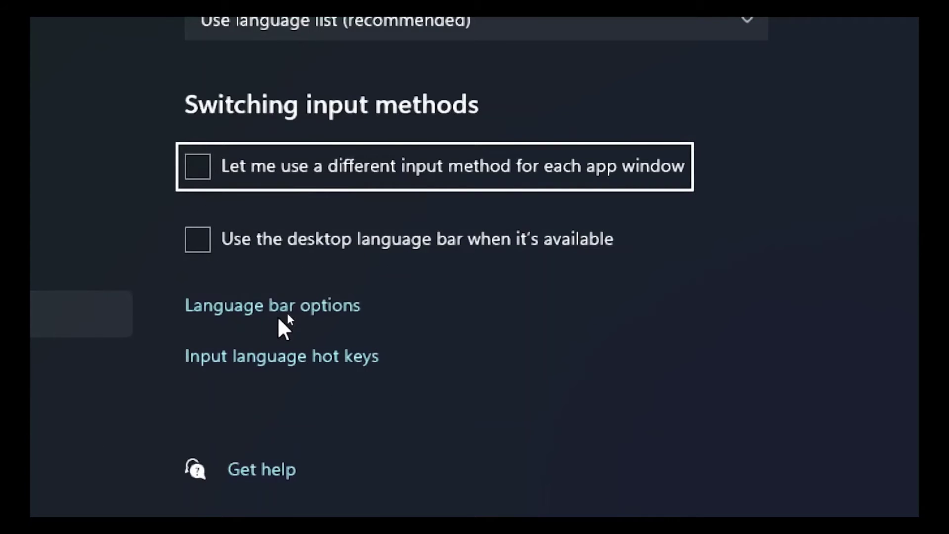
click(277, 310)
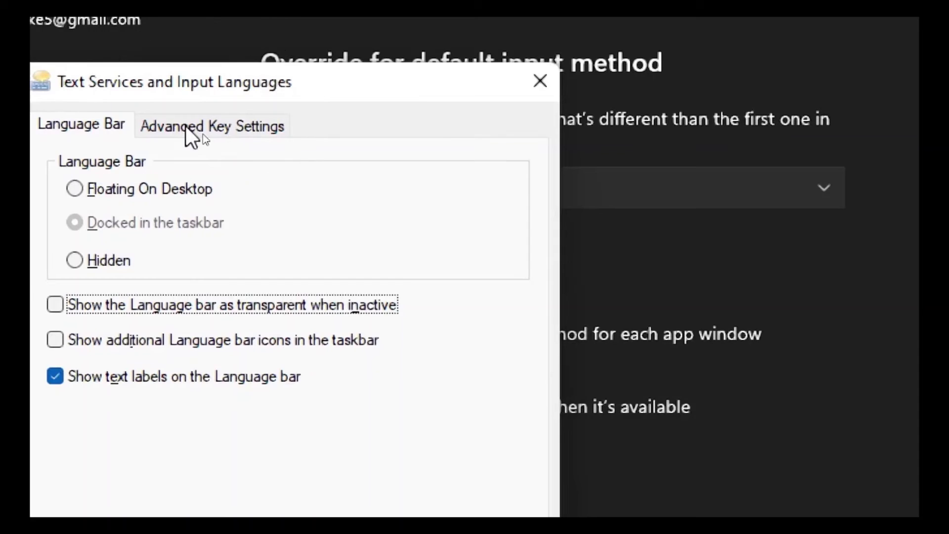
In Advanced Key Settings, set Caps Lock to turn off with the SHIFT key, then apply and confirm
click(186, 127)
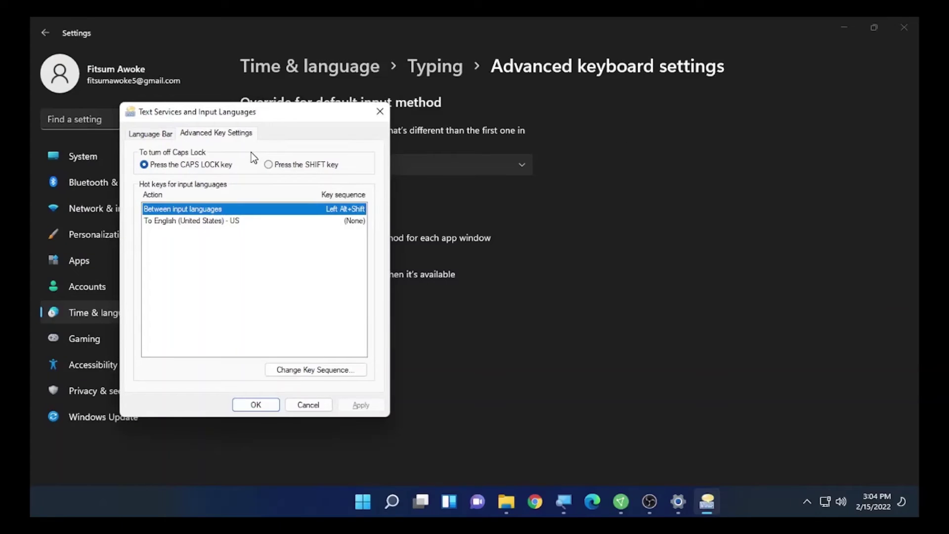
click(157, 166)
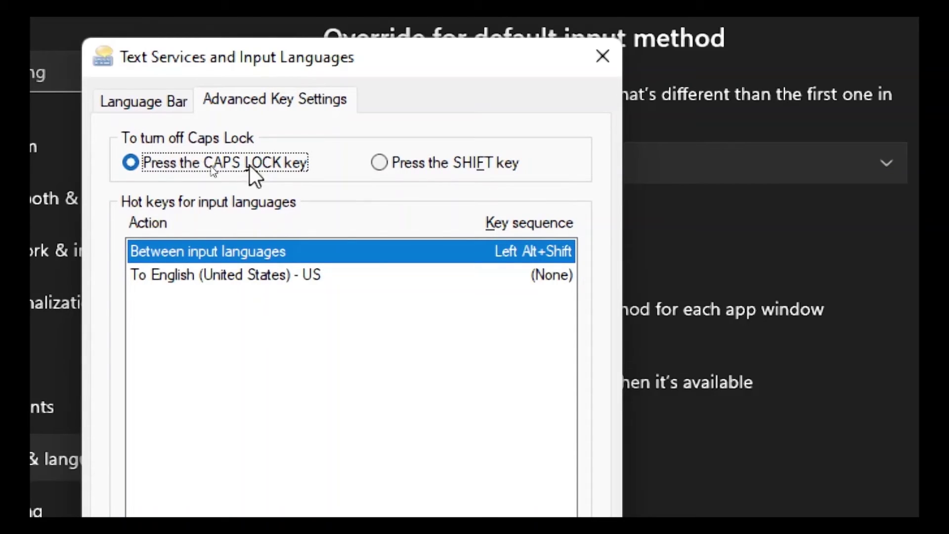
click(390, 164)
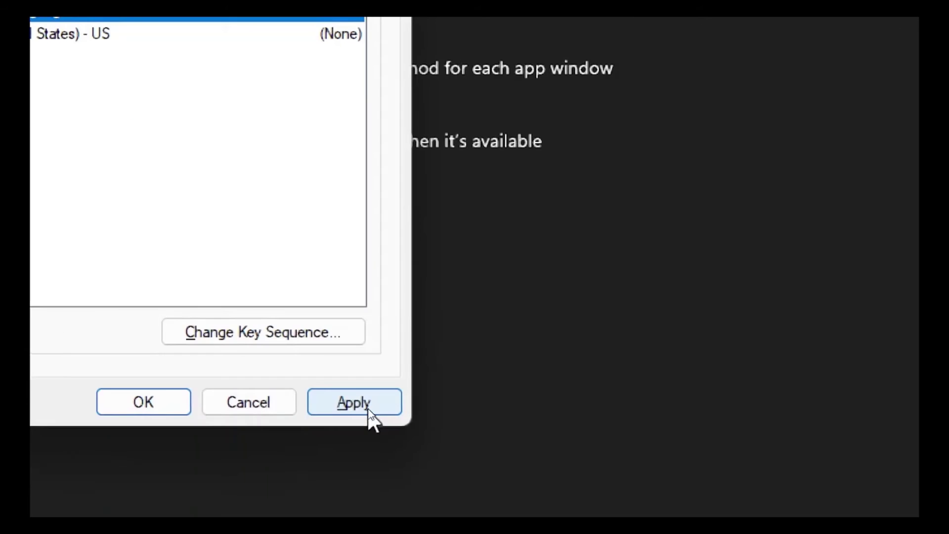
click(369, 410)
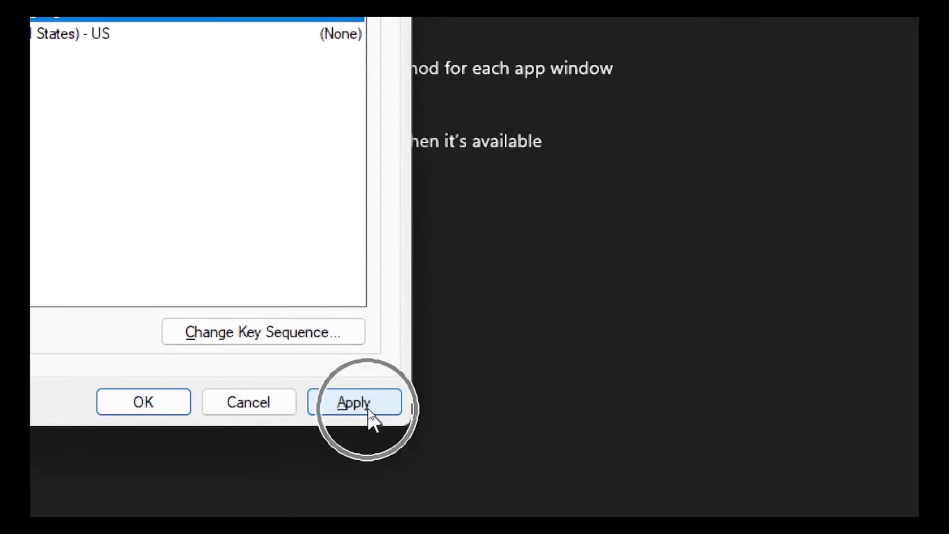
click(168, 398)
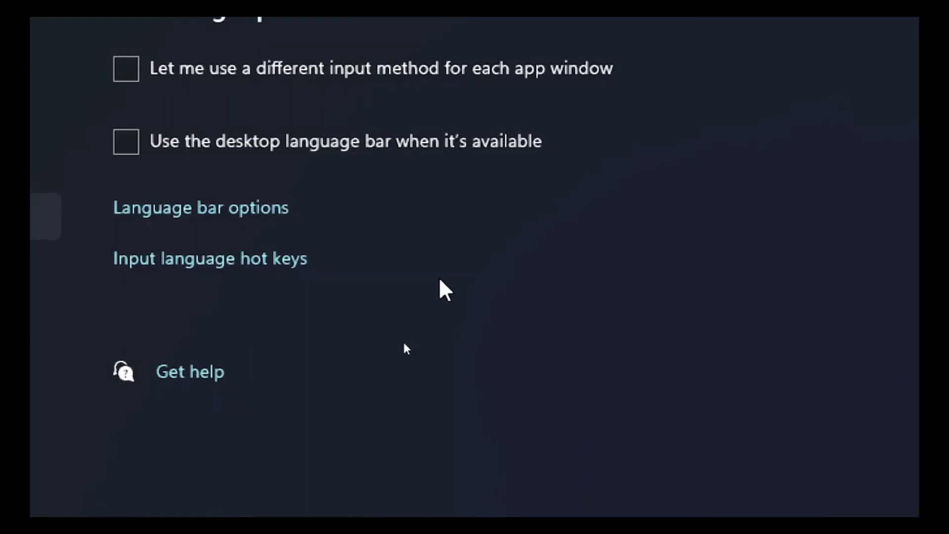
Minimize the Settings window to reveal the desktop
click(442, 277)
click(442, 278)
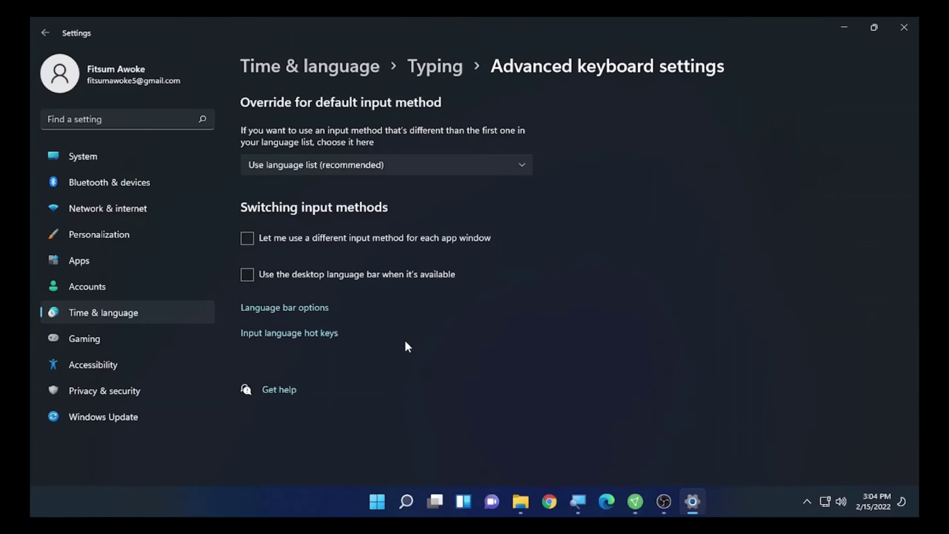
click(843, 29)
Create a text document named 'New Text Document' on the desktop and open it in Notepad
right_click(645, 234)
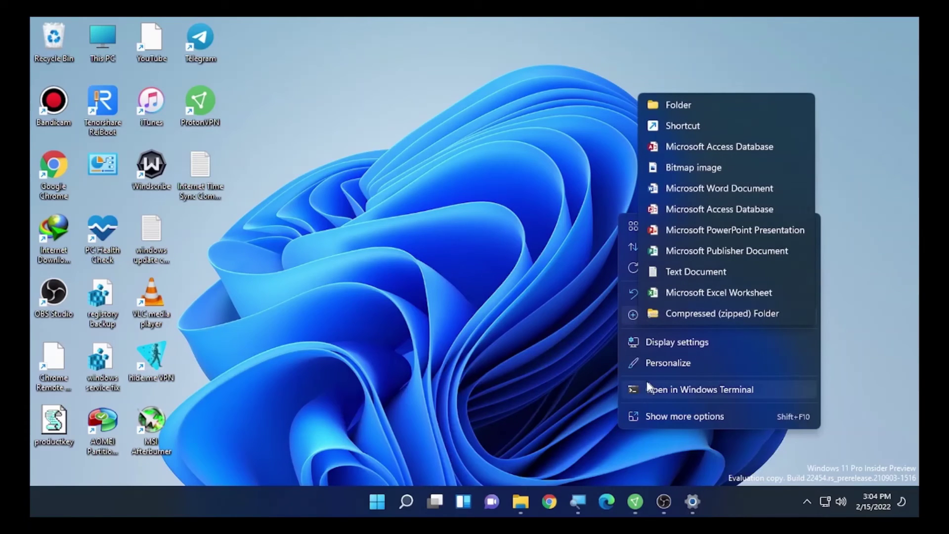
mouse_move(692, 313)
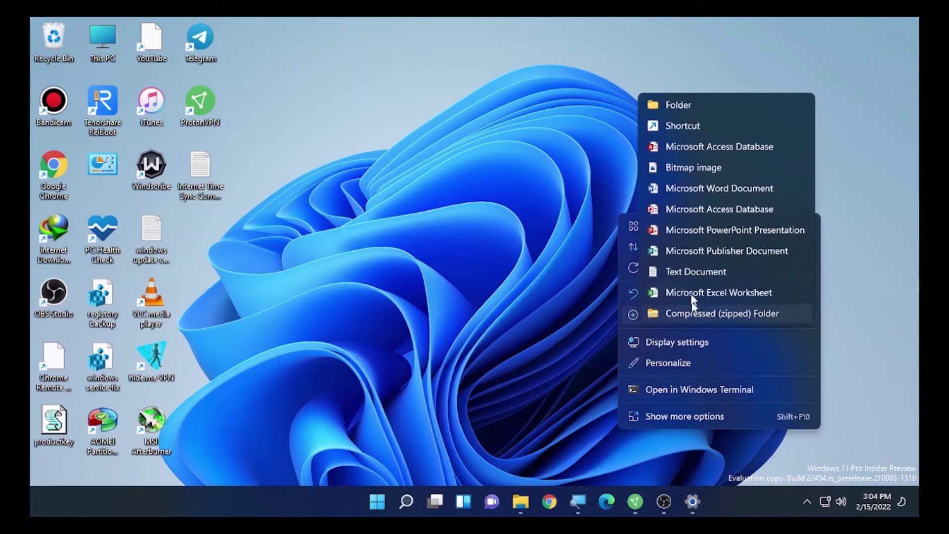
click(701, 271)
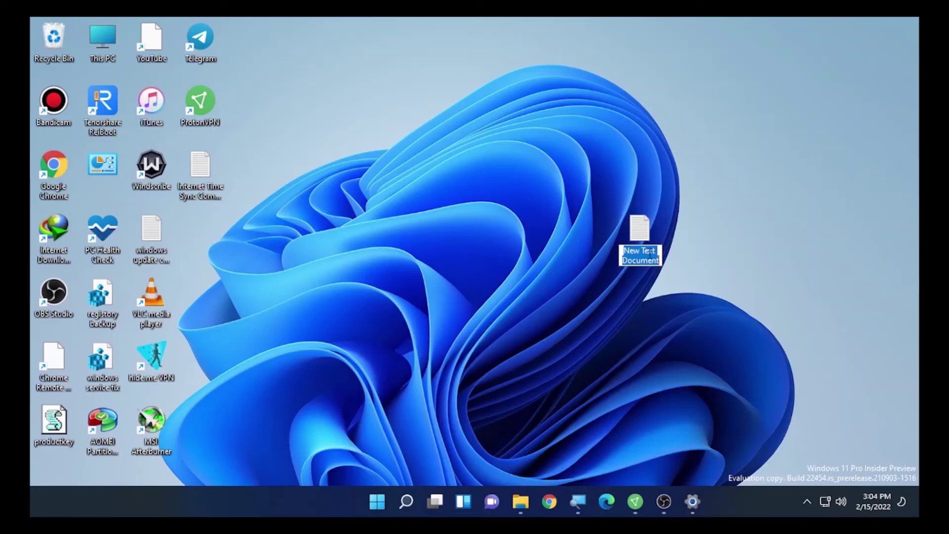
click(638, 229)
double_click(640, 231)
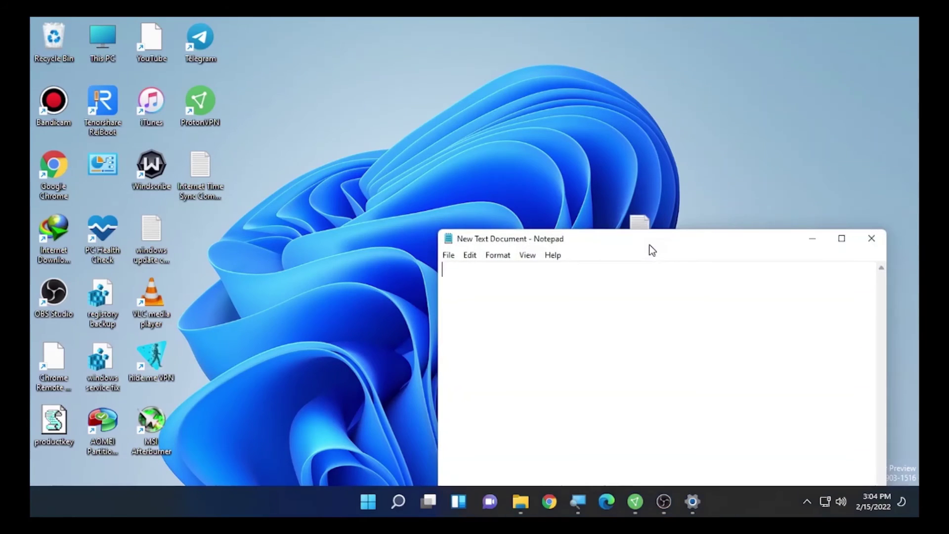
Type a mixed-case line like 'FTYFYyuytyYY', pressing Shift to check that Caps Lock turns off
text(FT)
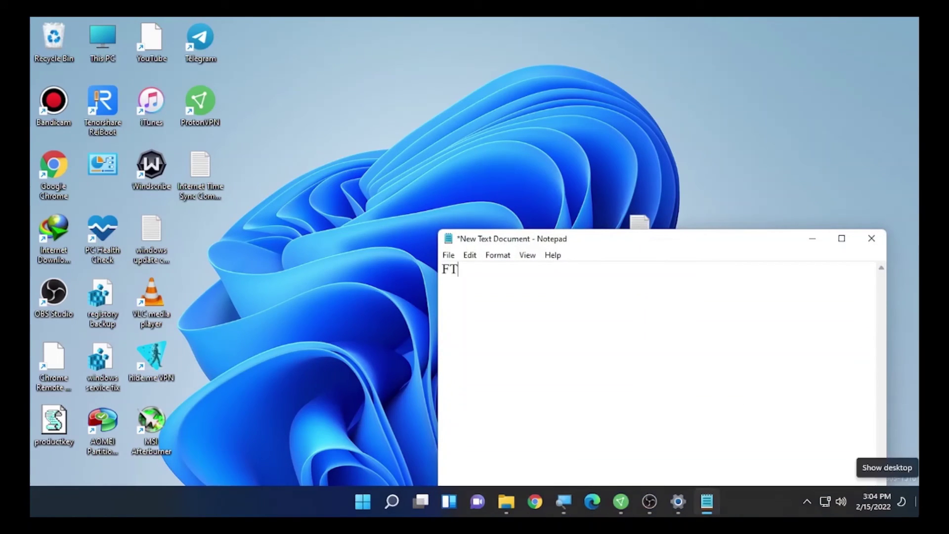
text(YFYyuytyYY)
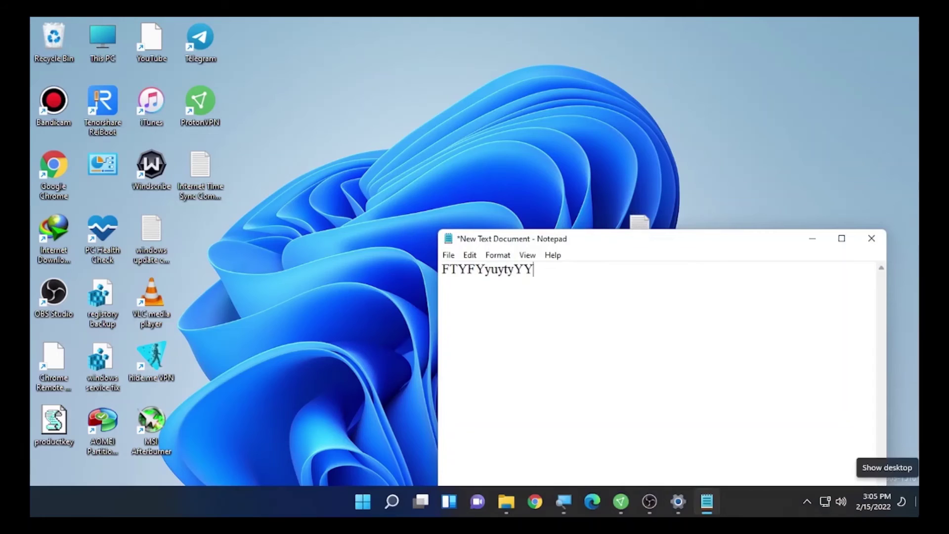
text(FYTFRYyyytyutytyytt)
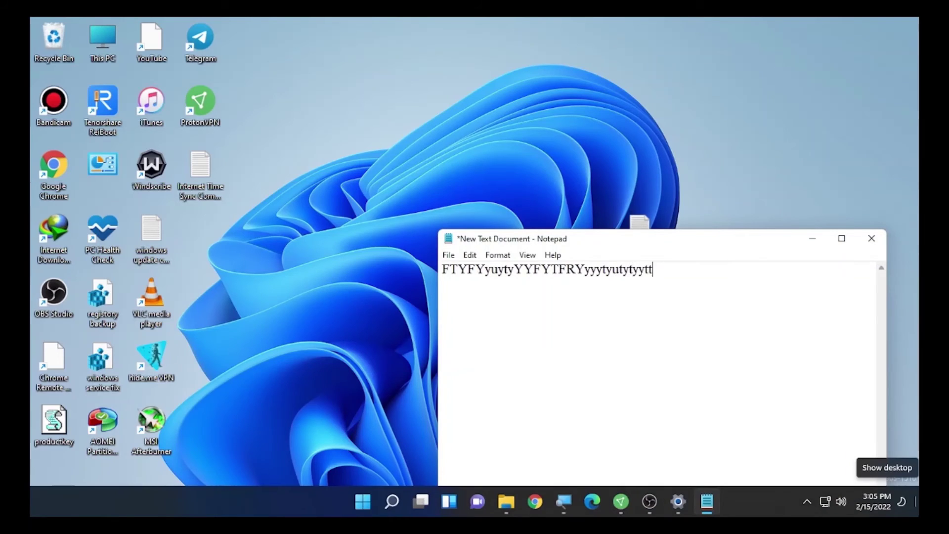
text(tytYTYTTYY)
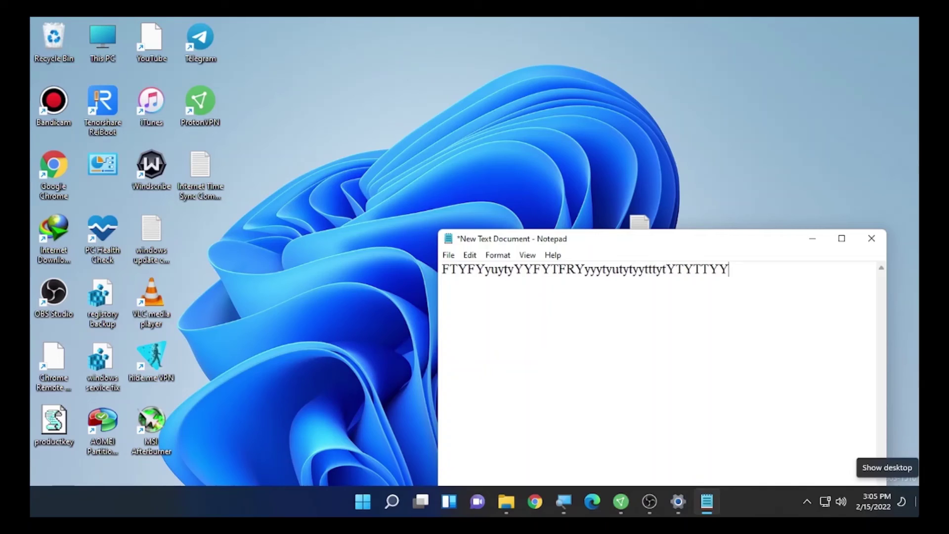